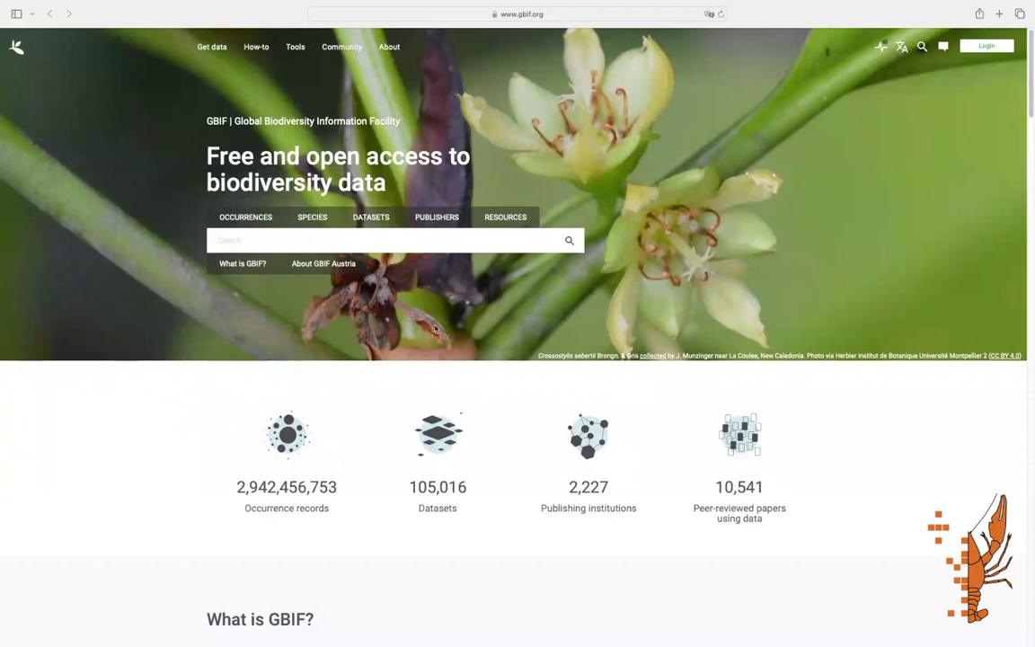
{"action": "left_click", "coordinate": [535, 14]}
{"action": "type", "text": "www.gbif-l"}
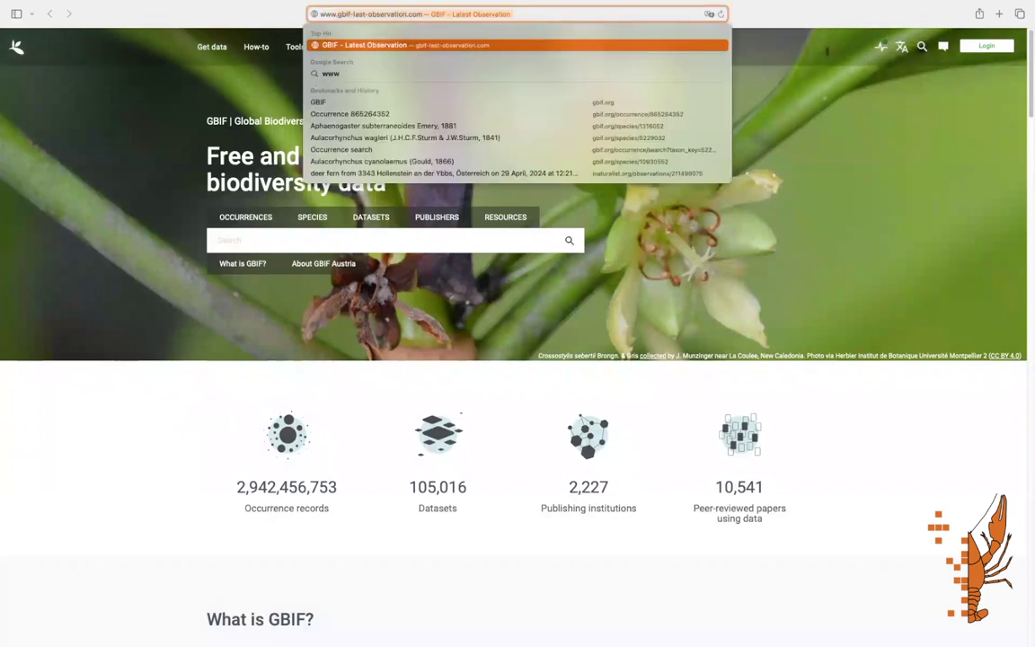
{"action": "type", "text": "ast-ob"}
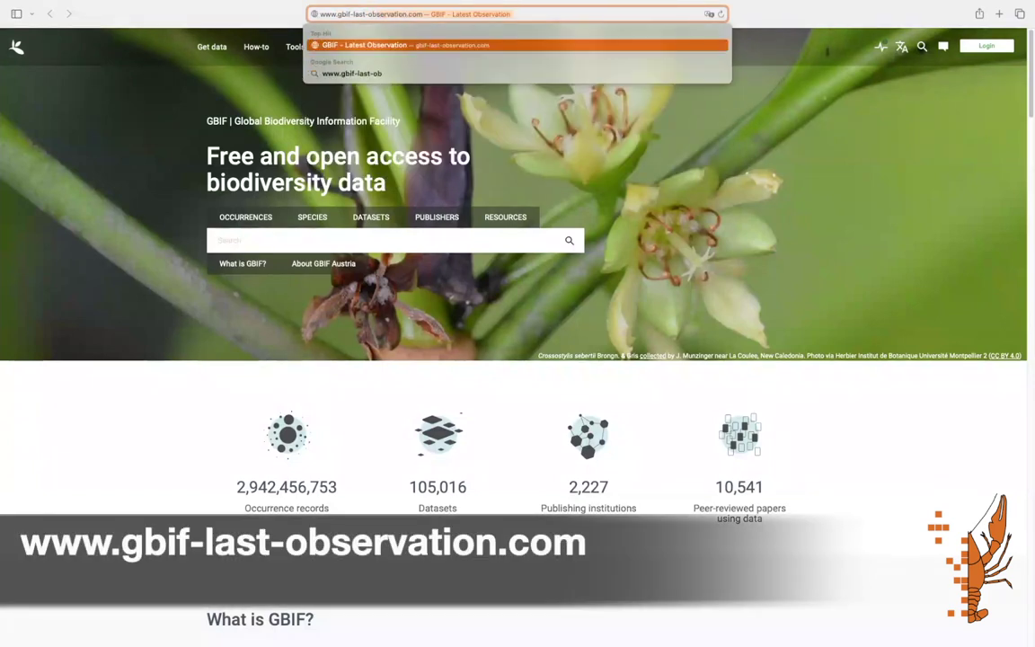
{"action": "type", "text": "servation.com"}
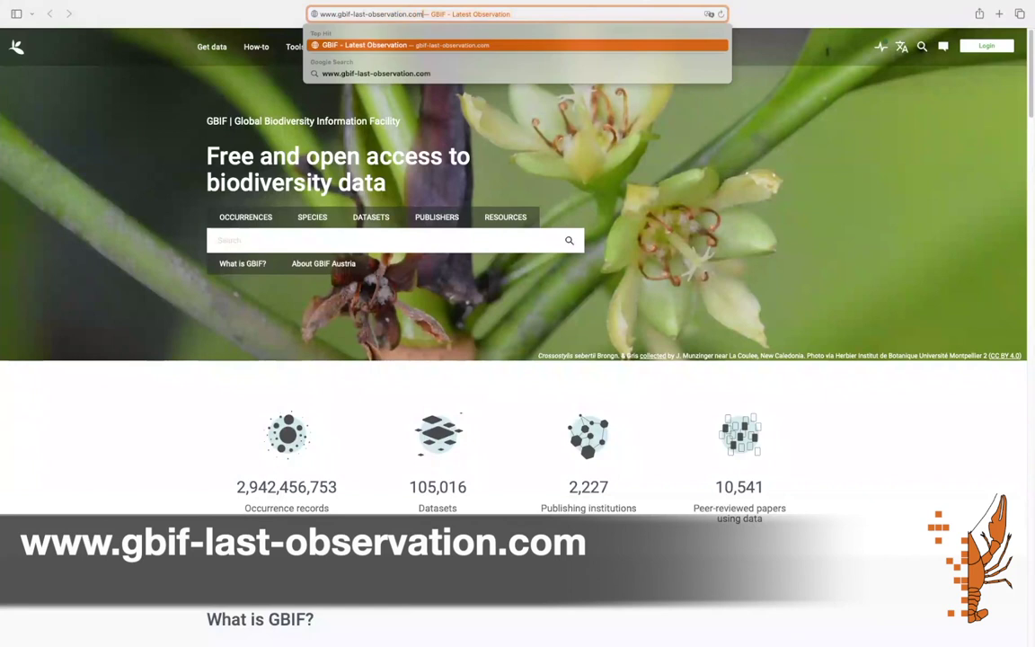
{"action": "key", "text": "Return"}
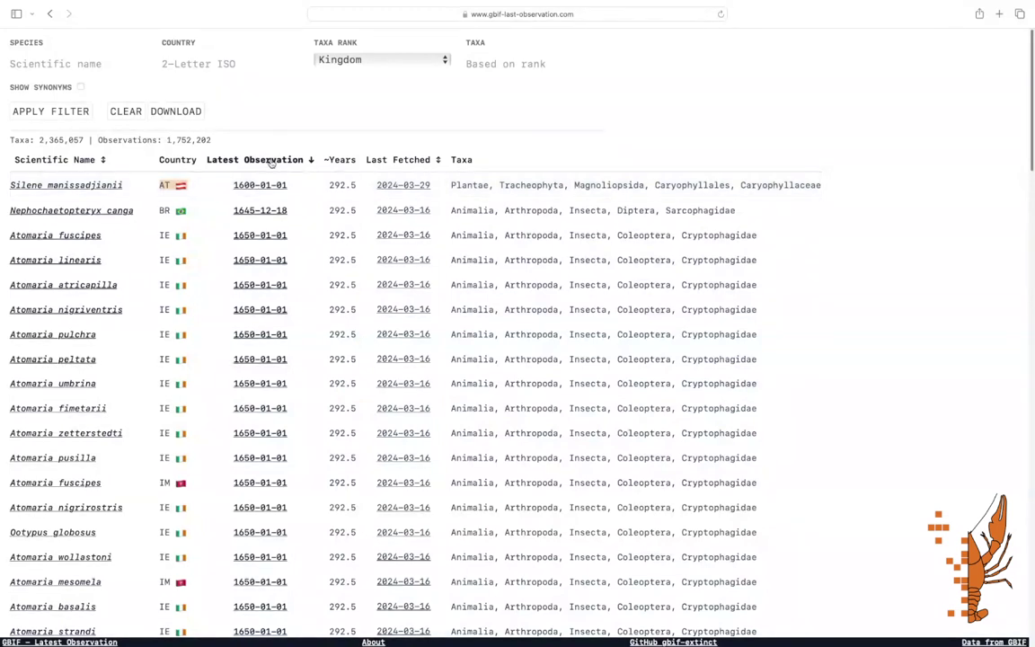
{"action": "double_click", "coordinate": [341, 184]}
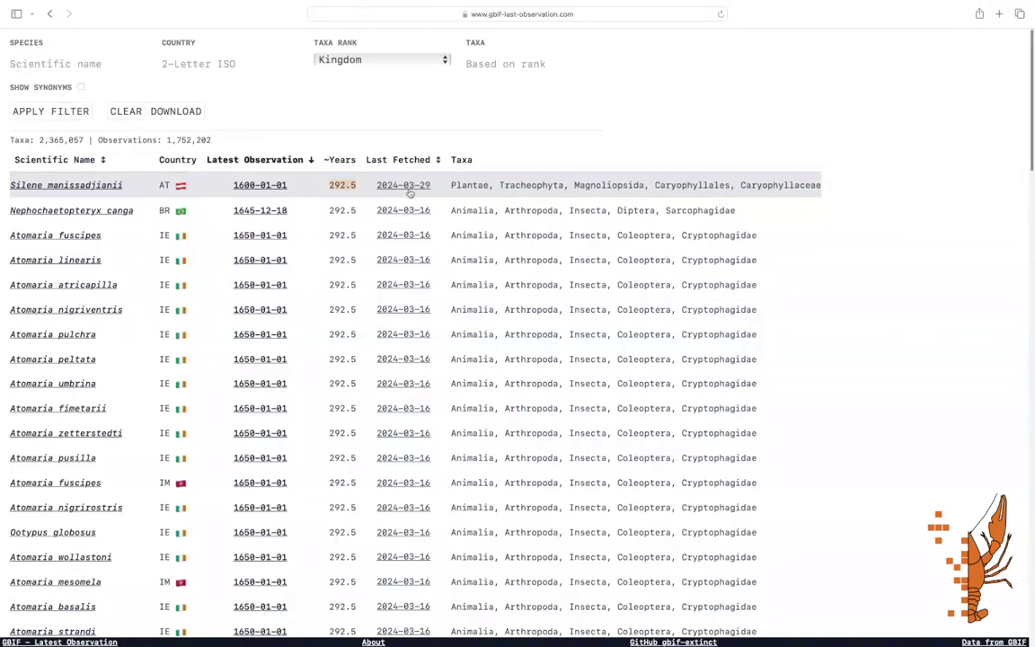
{"action": "double_click", "coordinate": [471, 185]}
{"action": "triple_click", "coordinate": [474, 186]}
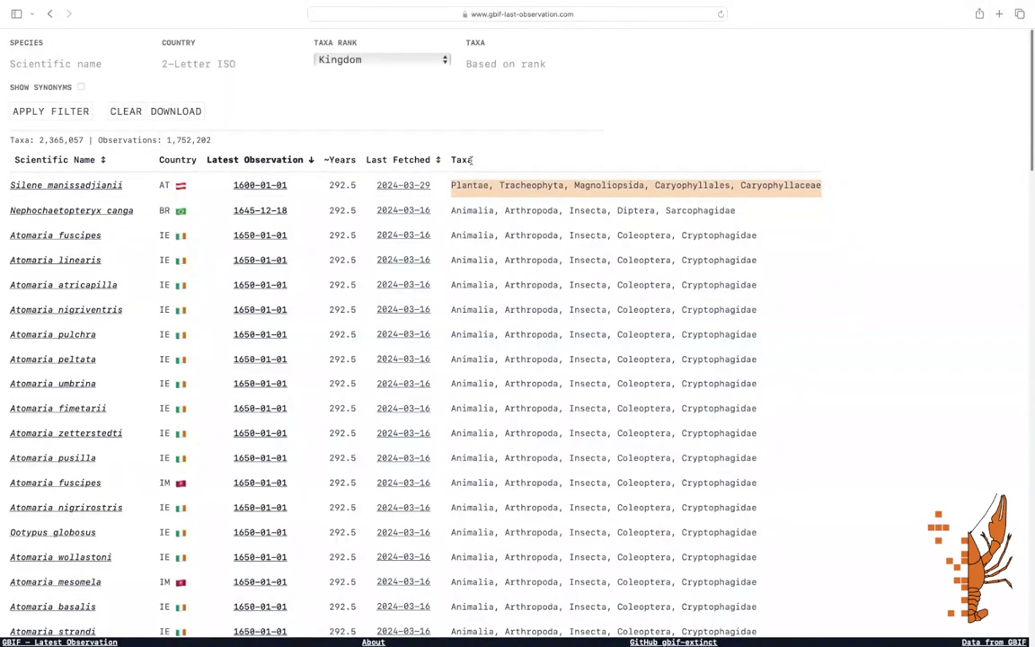
Filter by rank Family and taxa Formicidae, giving 15,374 taxa and 31,604 observations.
{"action": "left_click", "coordinate": [325, 107]}
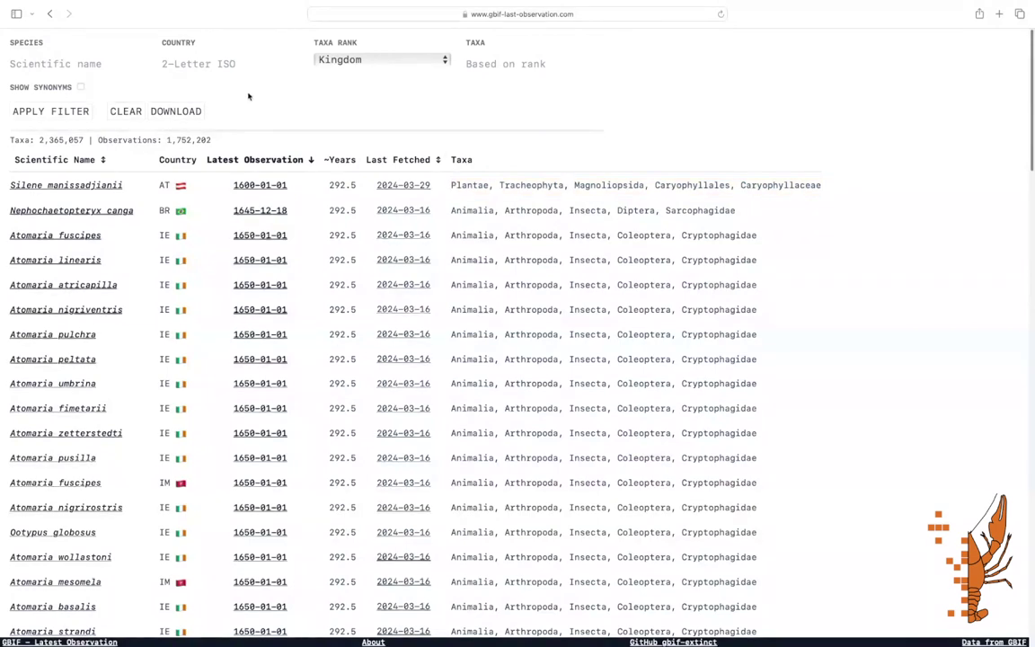
{"action": "left_click", "coordinate": [83, 65]}
{"action": "key", "text": "Tab"}
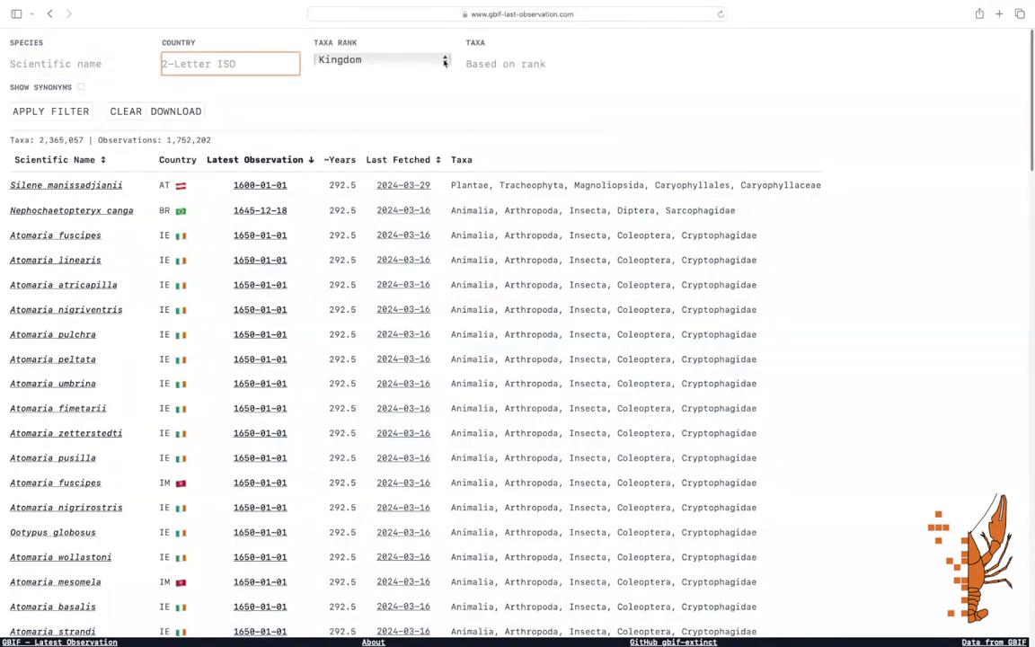
{"action": "left_click", "coordinate": [396, 58]}
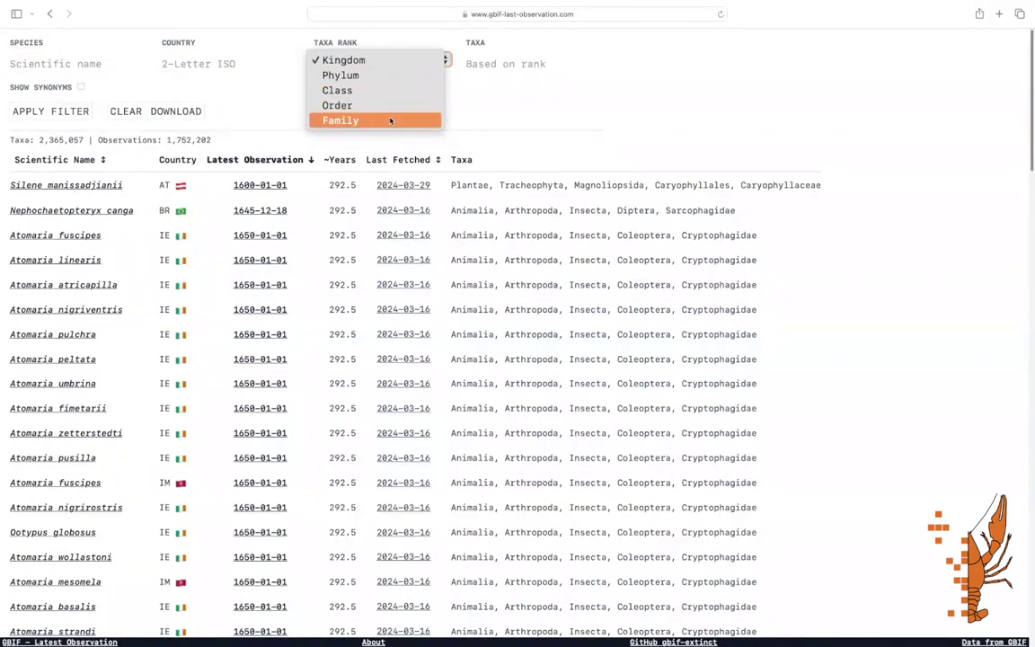
{"action": "left_click", "coordinate": [390, 120]}
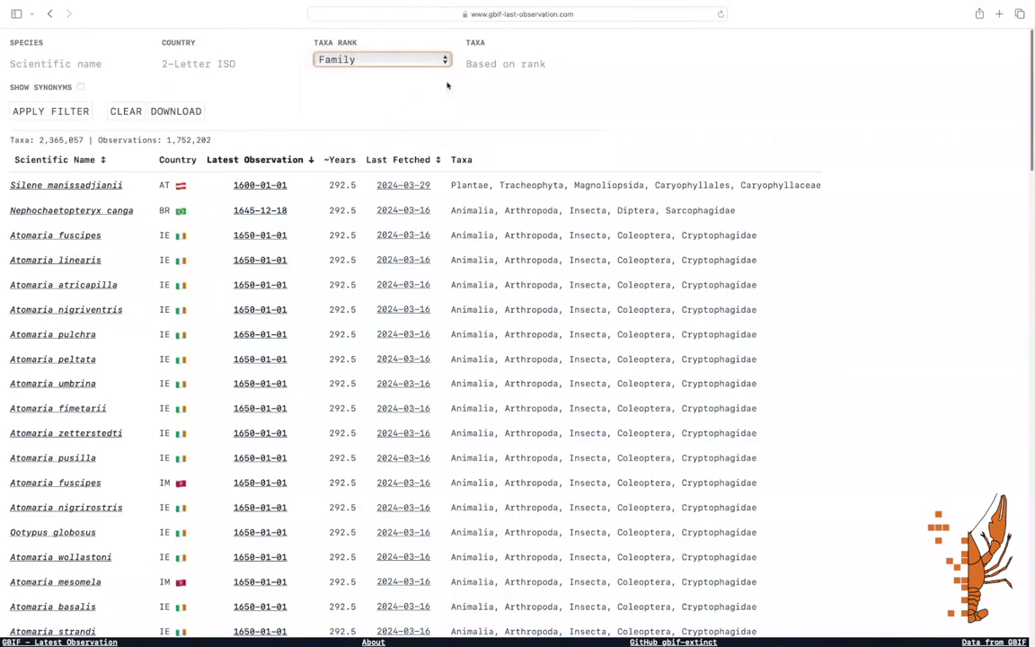
{"action": "left_click", "coordinate": [485, 65]}
{"action": "type", "text": "Formicidae"}
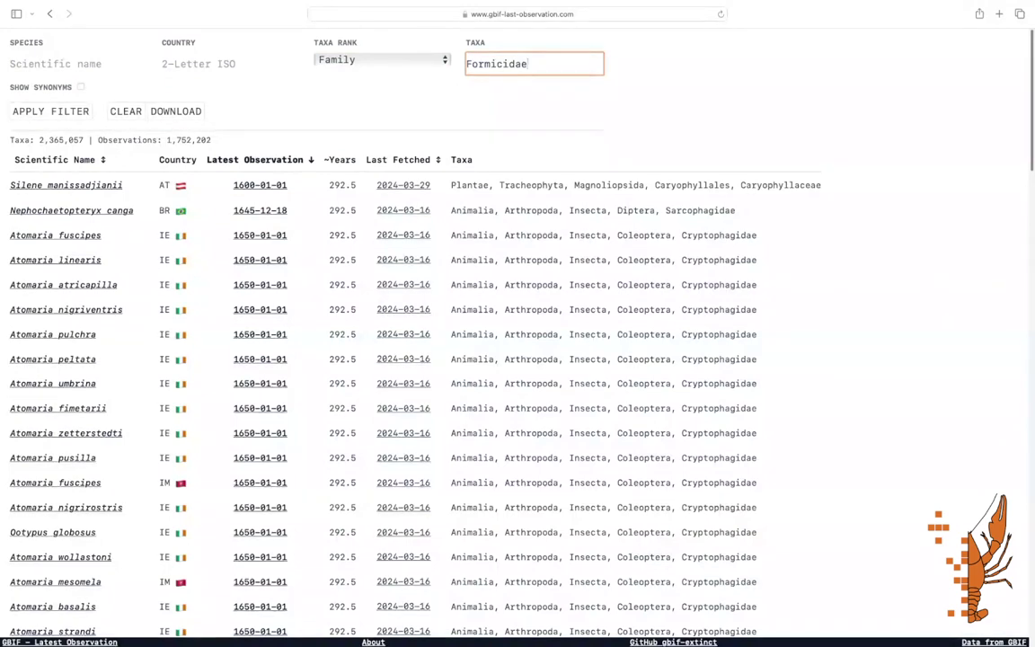
{"action": "left_click", "coordinate": [71, 109]}
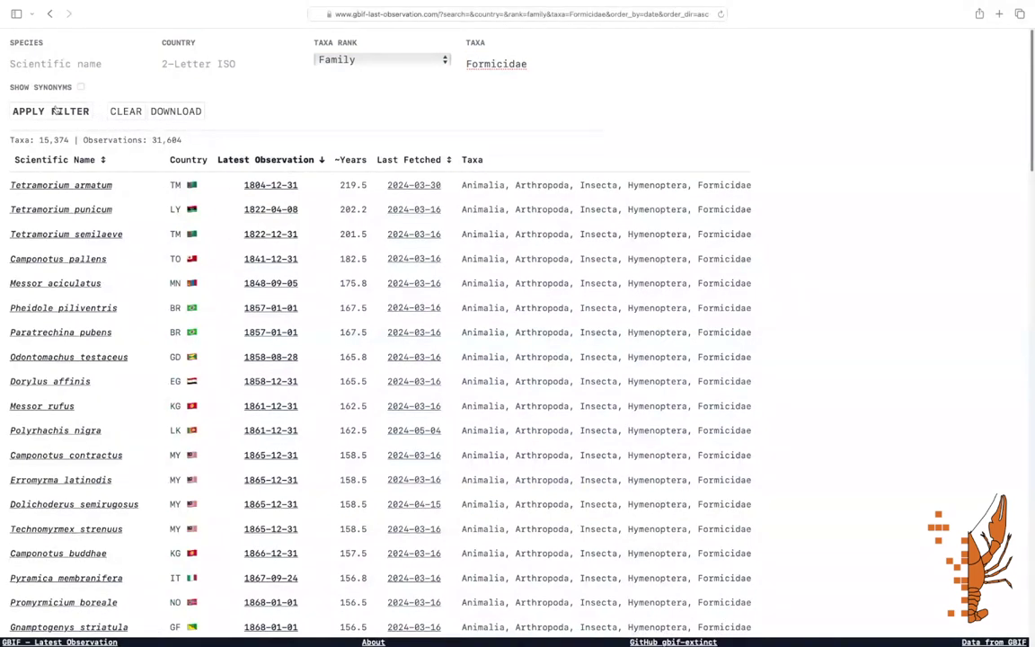
{"action": "left_click_drag", "start_coordinate": [47, 127], "coordinate": [187, 150]}
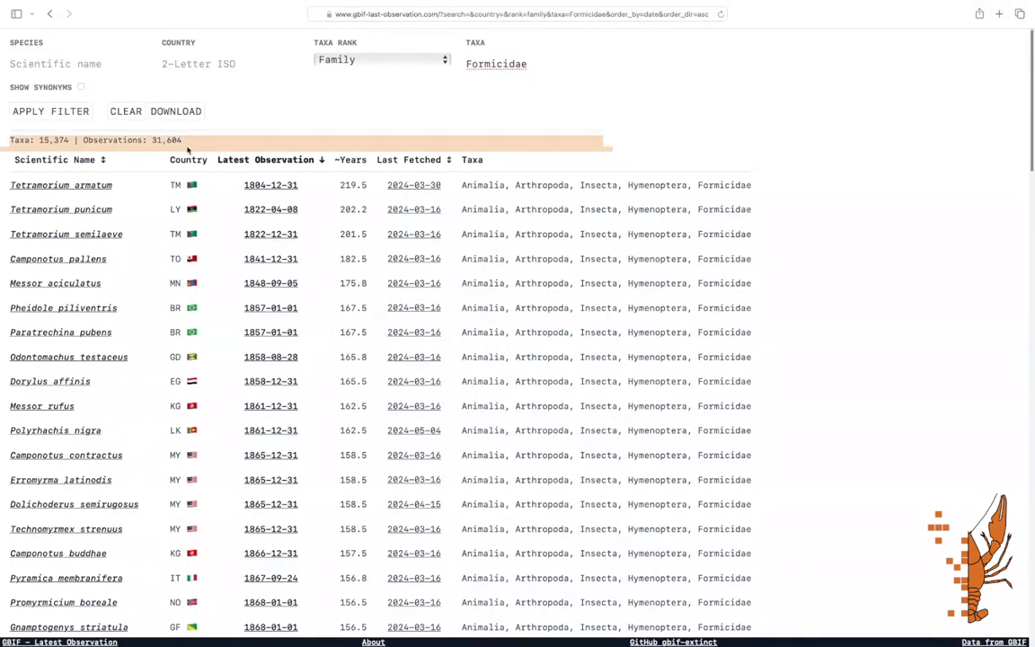
Zoom the page in and add country AT, narrowing the ants to 116 taxa.
{"action": "left_click", "coordinate": [188, 150]}
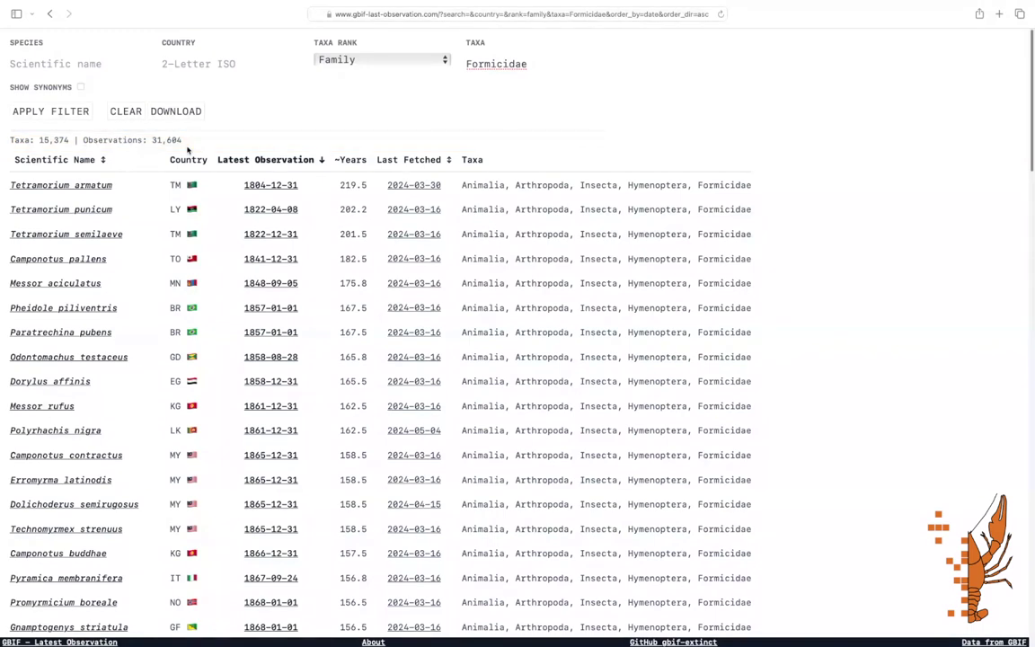
{"action": "key", "text": "super+plus"}
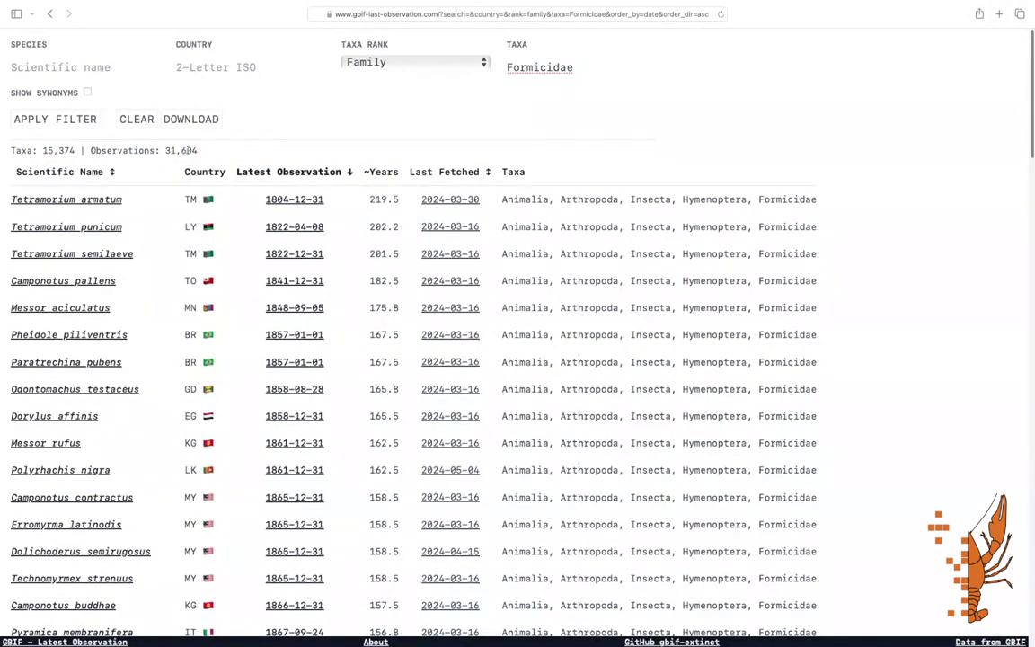
{"action": "left_click", "coordinate": [217, 64]}
{"action": "type", "text": "AT"}
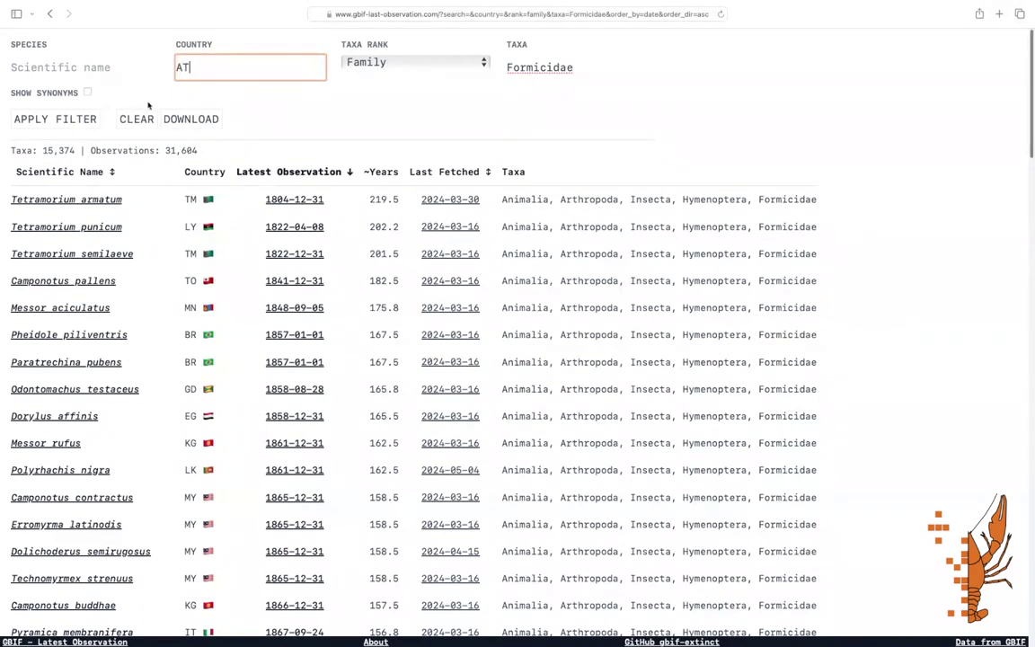
{"action": "left_click", "coordinate": [81, 121]}
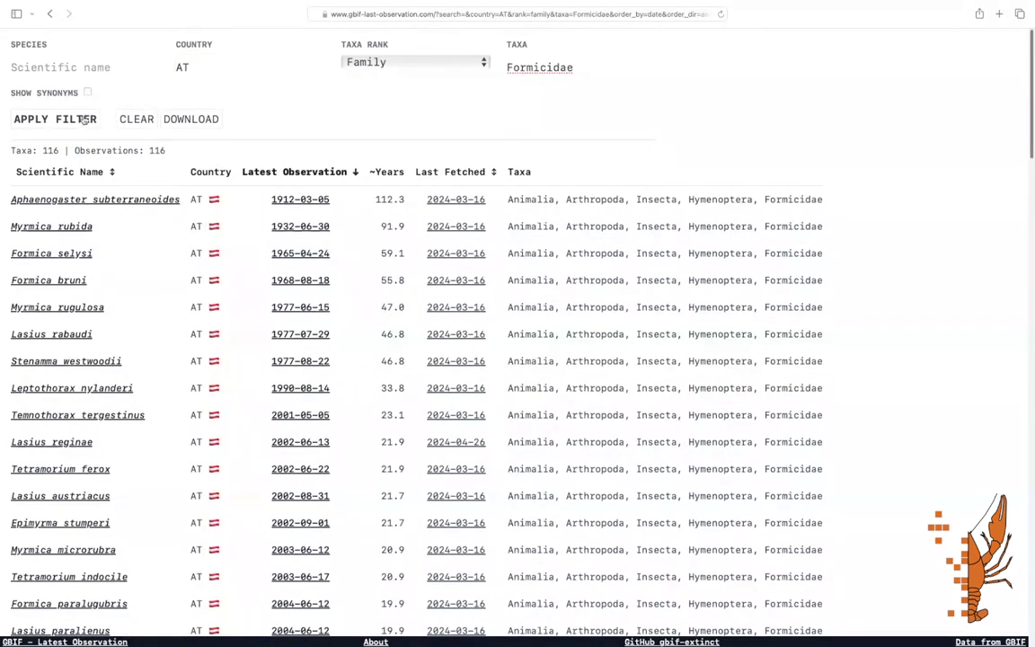
{"action": "double_click", "coordinate": [48, 151]}
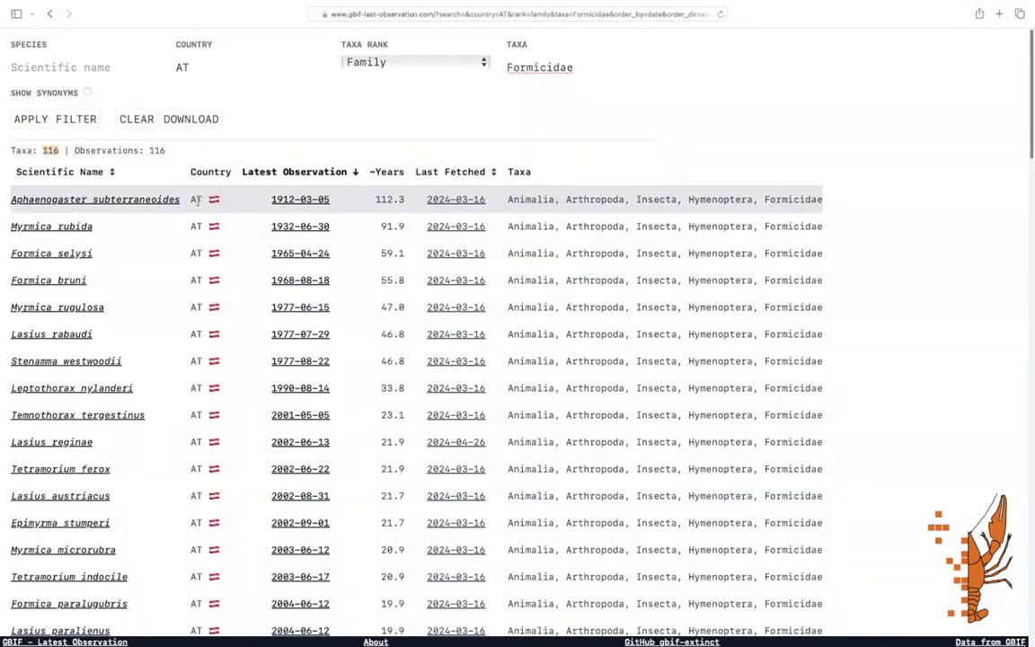
{"action": "left_click_drag", "start_coordinate": [205, 202], "coordinate": [231, 204]}
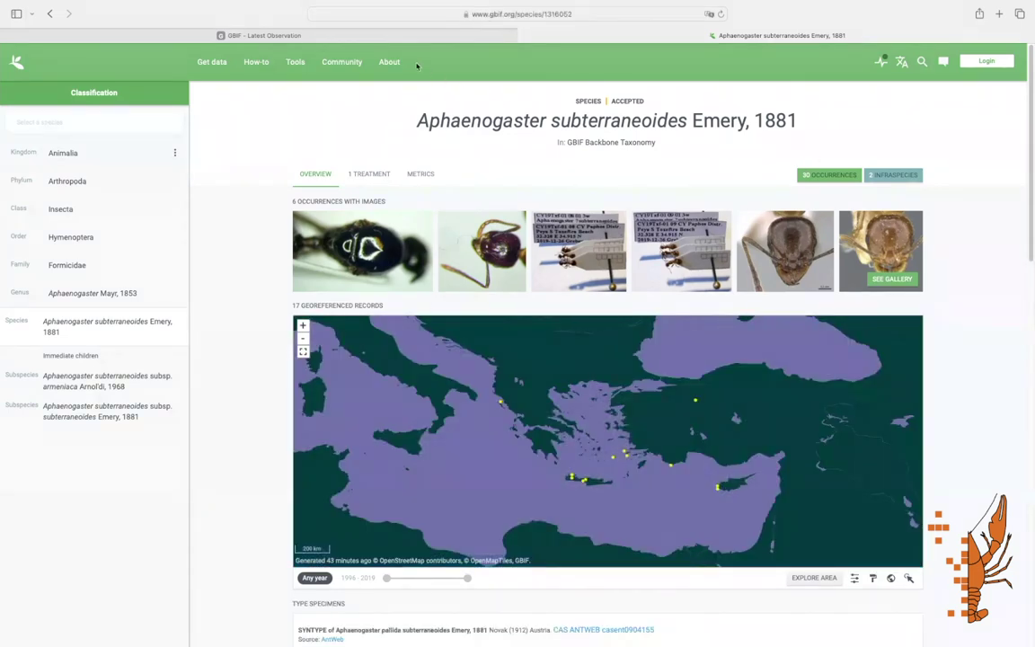
Open the 1912-03-05 occurrence record, check its SYNTYPE specimen type, then return to the table.
{"action": "left_click", "coordinate": [372, 35]}
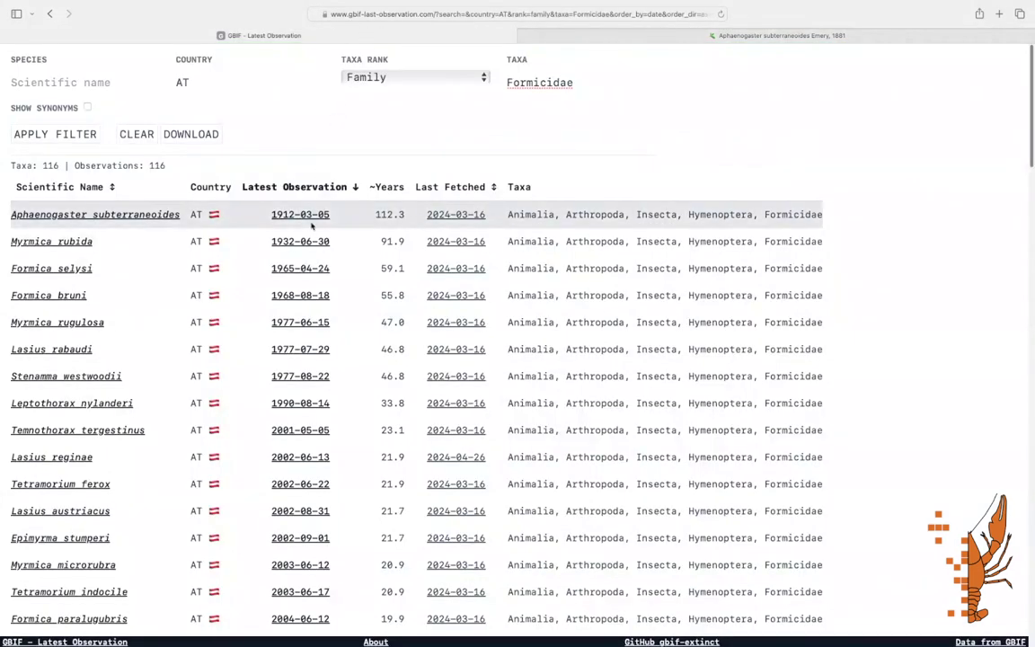
{"action": "left_click", "coordinate": [314, 220]}
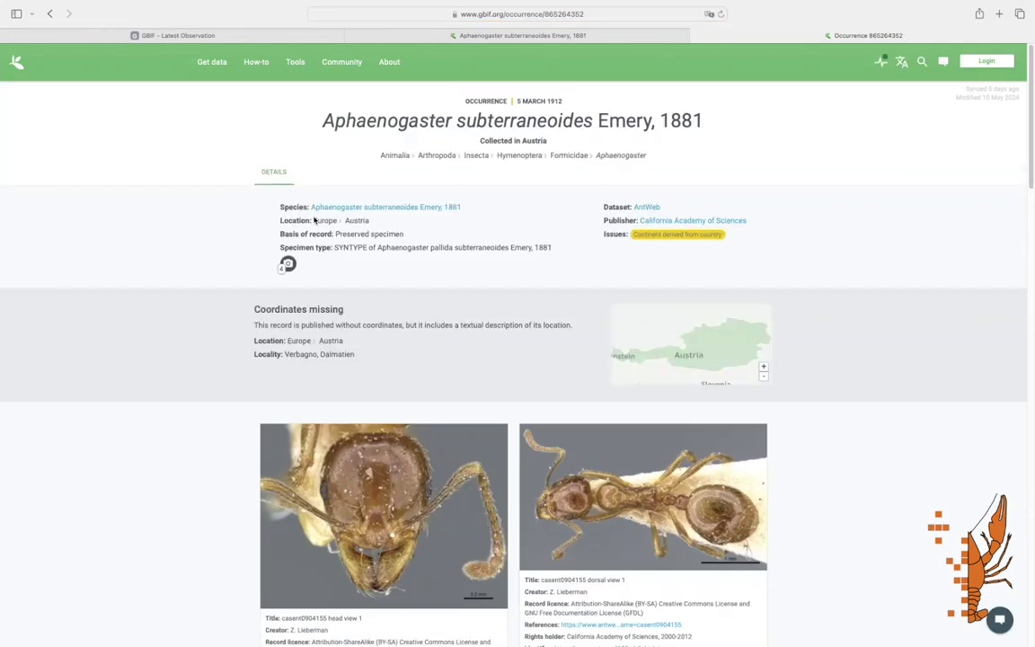
{"action": "double_click", "coordinate": [354, 249]}
{"action": "triple_click", "coordinate": [354, 249]}
{"action": "left_click", "coordinate": [350, 249]}
{"action": "left_click", "coordinate": [246, 34]}
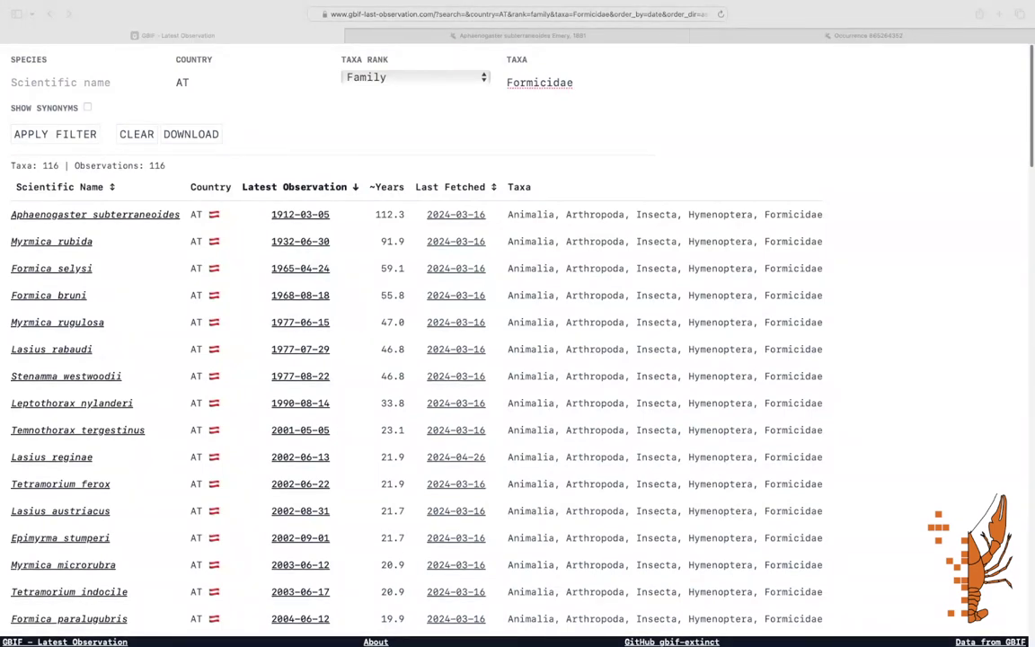
Clear all filters and filter by scientific name Aulacorhynchus, listing 16 taxa.
{"action": "left_click", "coordinate": [225, 139]}
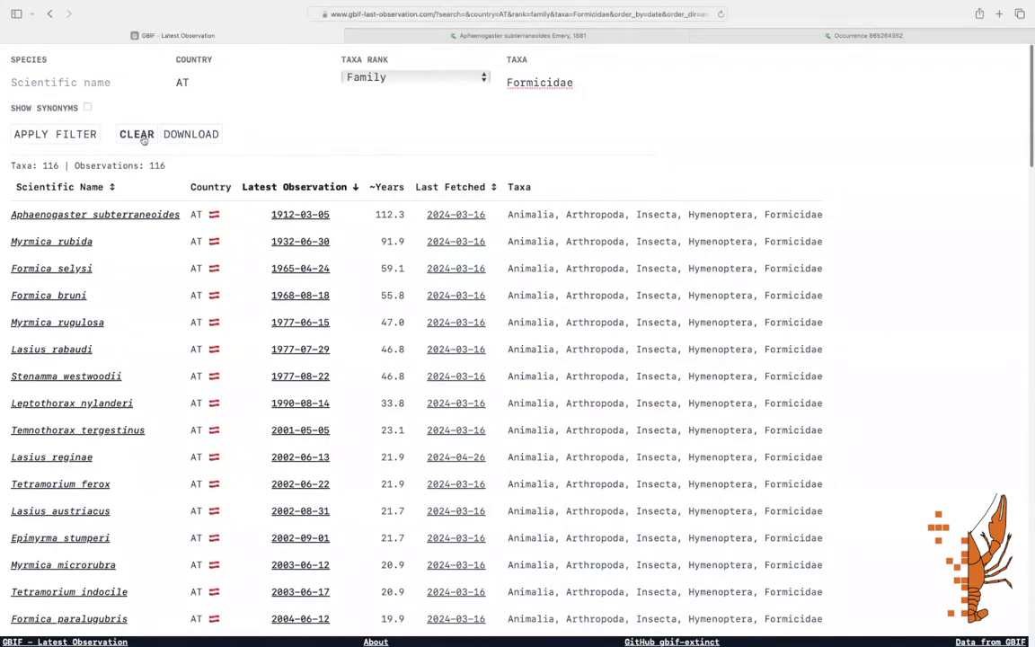
{"action": "left_click", "coordinate": [137, 135]}
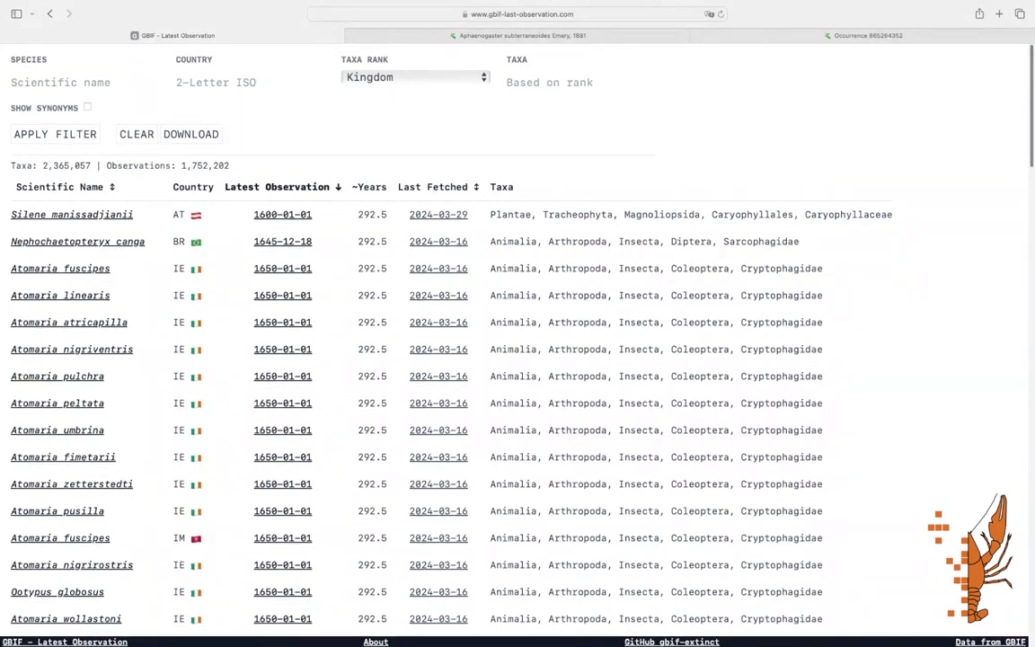
{"action": "left_click", "coordinate": [85, 83]}
{"action": "type", "text": "Aulacorhynchus"}
{"action": "left_click", "coordinate": [72, 135]}
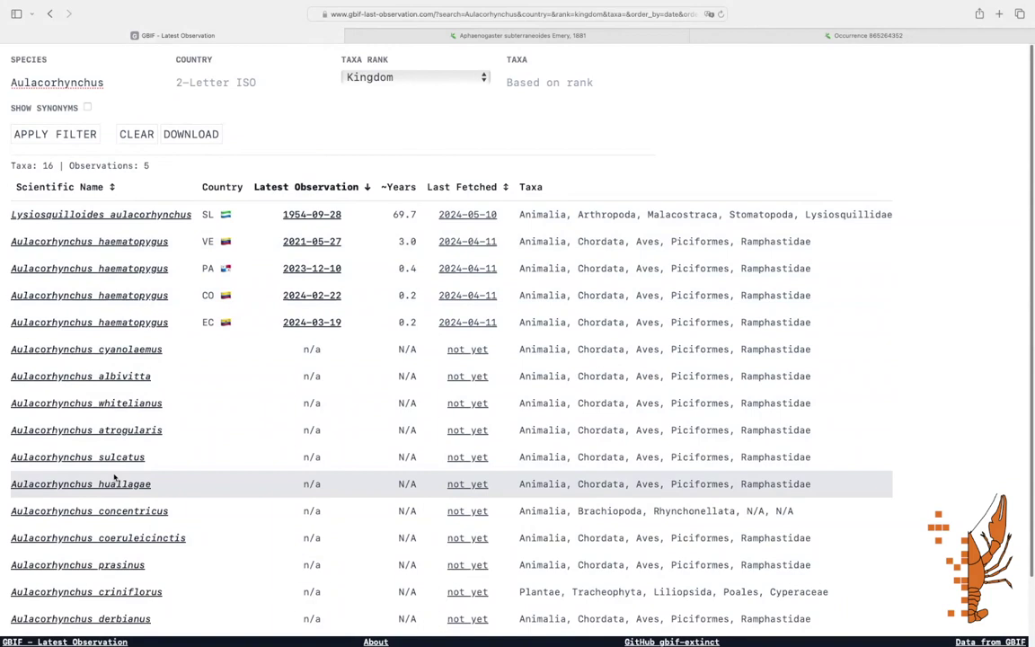
Fetch the missing latest observation for Aulacorhynchus wagleri, adding MX, 2023-01-11.
{"action": "scroll", "coordinate": [115, 478], "scroll_direction": "down", "scroll_amount": 3}
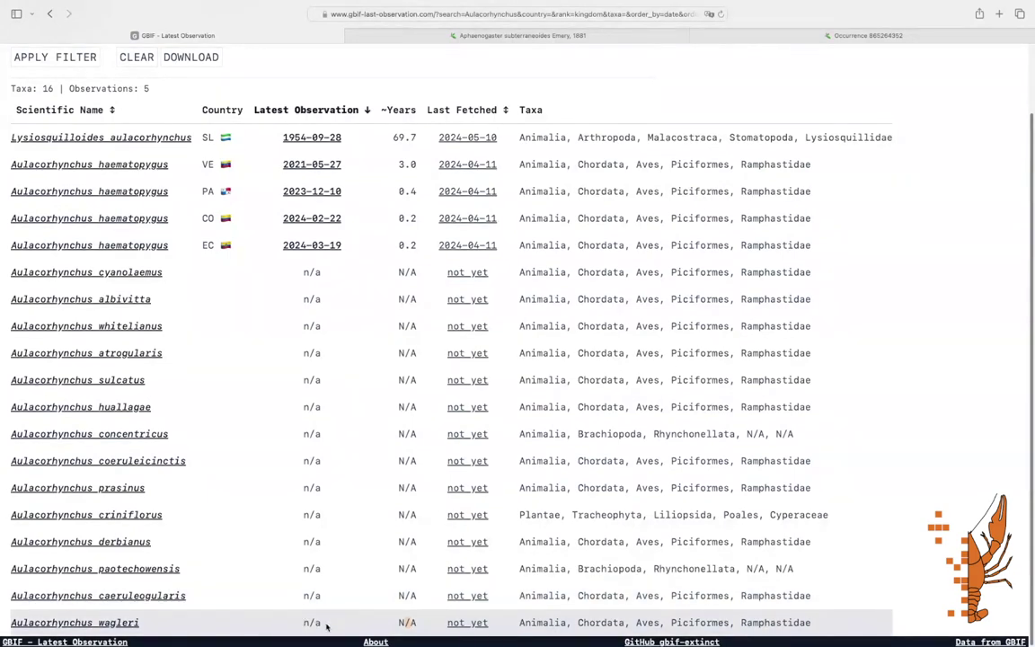
{"action": "left_click", "coordinate": [469, 624]}
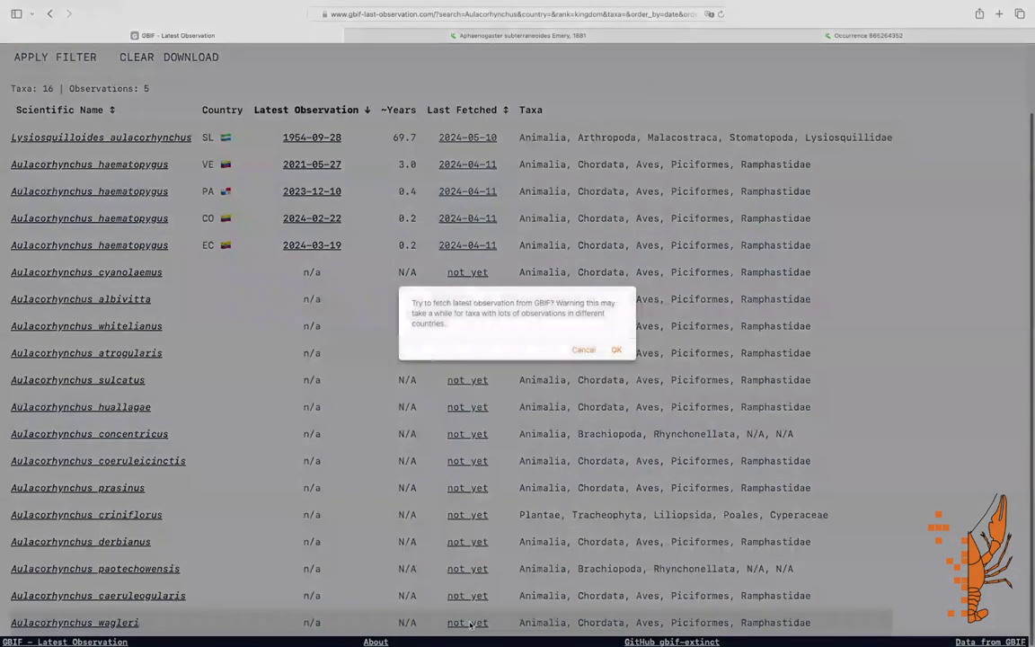
{"action": "left_click", "coordinate": [616, 351]}
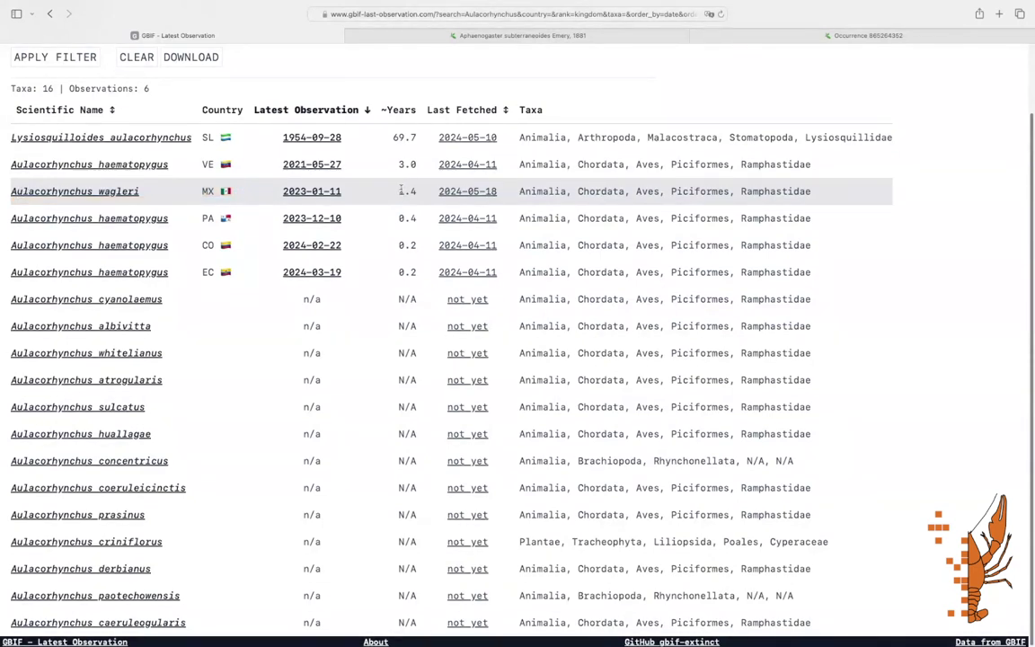
{"action": "scroll", "coordinate": [402, 191], "scroll_direction": "up", "scroll_amount": 3}
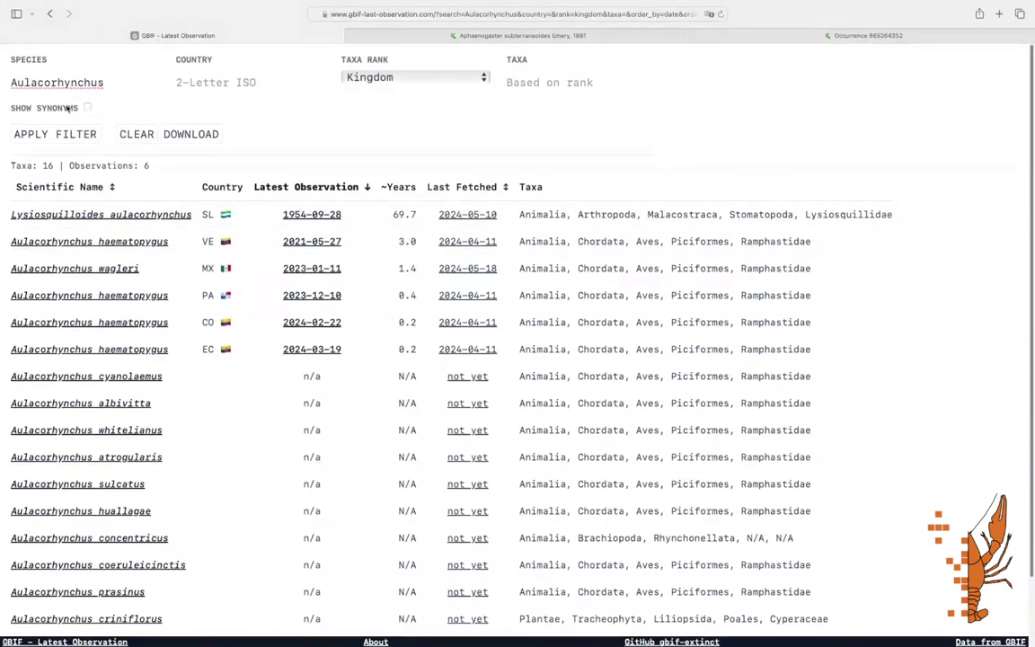
Tick Show Synonyms to add synonym rows to the Aulacorhynchus table.
{"action": "left_click", "coordinate": [87, 108]}
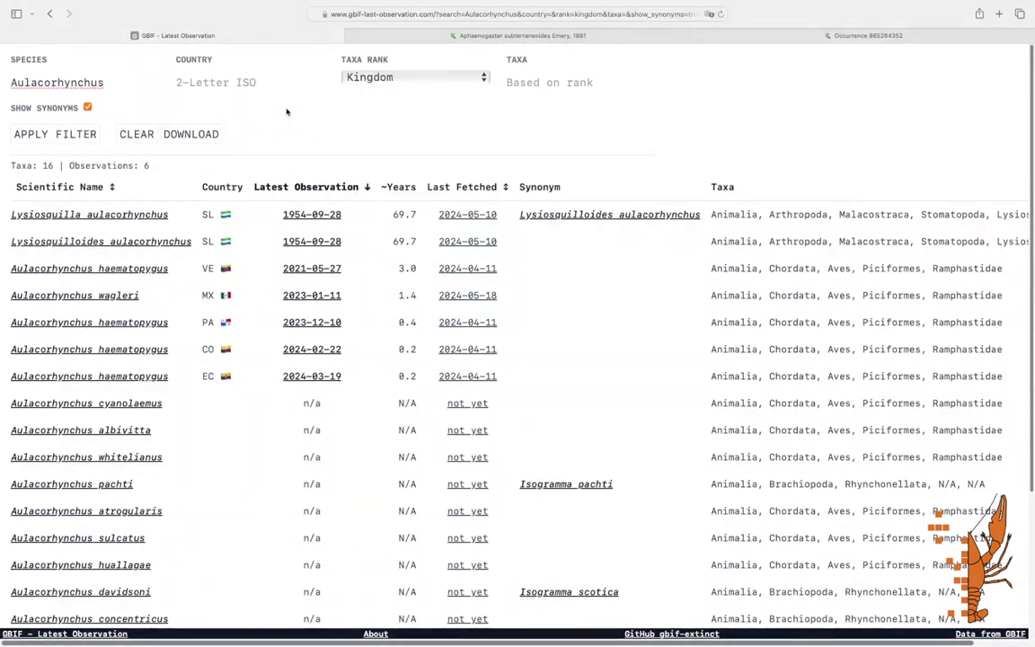
Download the current Aulacorhynchus results as a CSV file.
{"action": "left_click", "coordinate": [208, 134]}
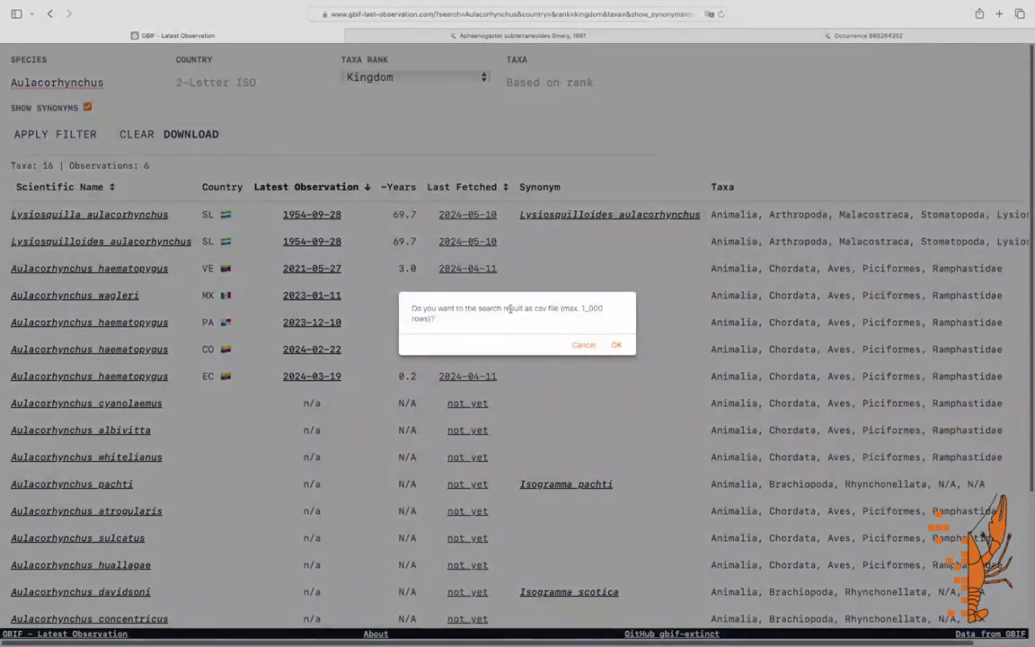
{"action": "left_click_drag", "start_coordinate": [511, 308], "coordinate": [585, 321]}
{"action": "left_click", "coordinate": [555, 275]}
{"action": "key", "text": "Return"}
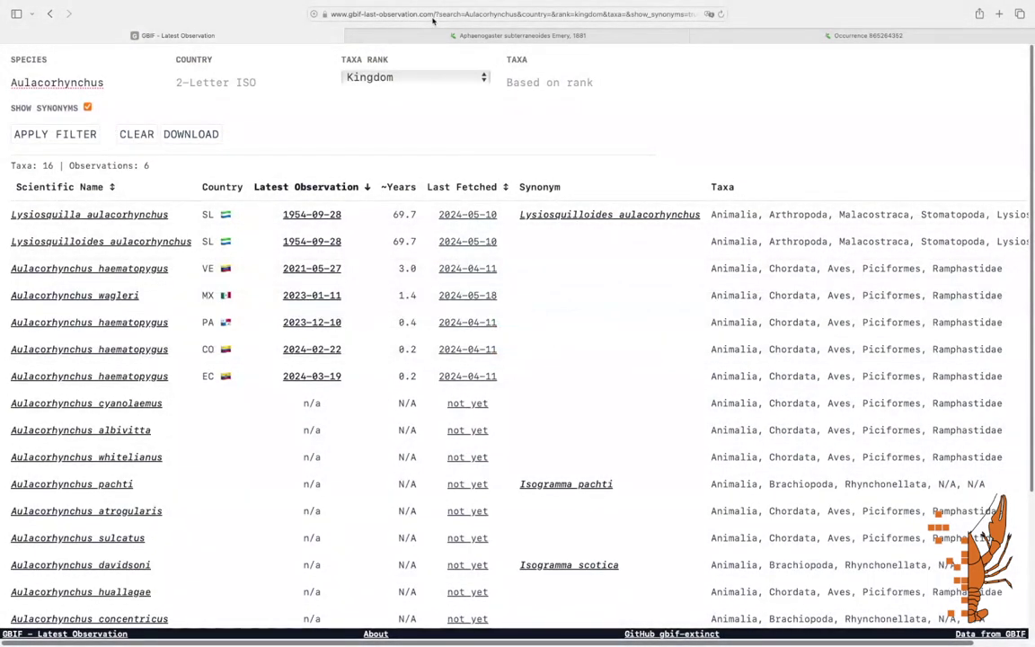
Review the filter parameters in the full page URL.
{"action": "left_click", "coordinate": [433, 18]}
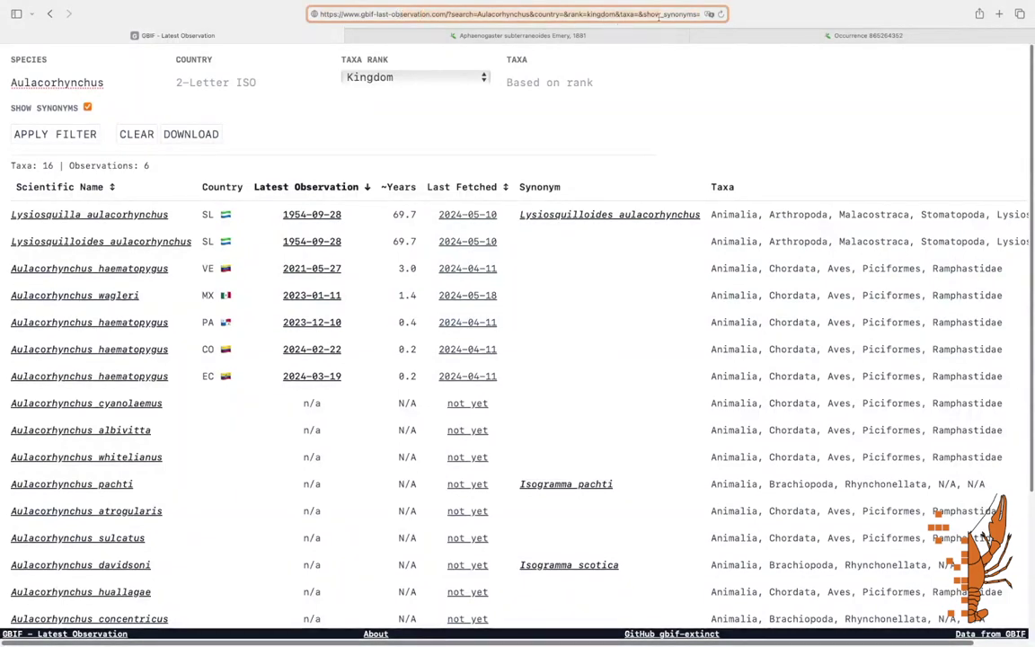
{"action": "scroll", "coordinate": [671, 14], "scroll_direction": "right", "scroll_amount": 5}
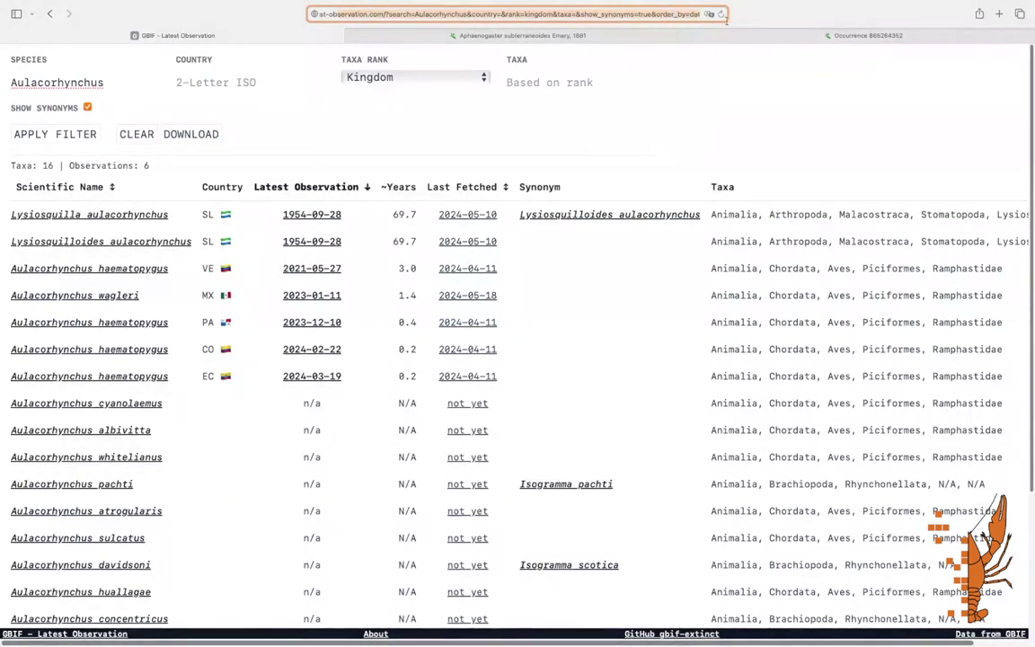
{"action": "scroll", "coordinate": [726, 14], "scroll_direction": "right", "scroll_amount": 3}
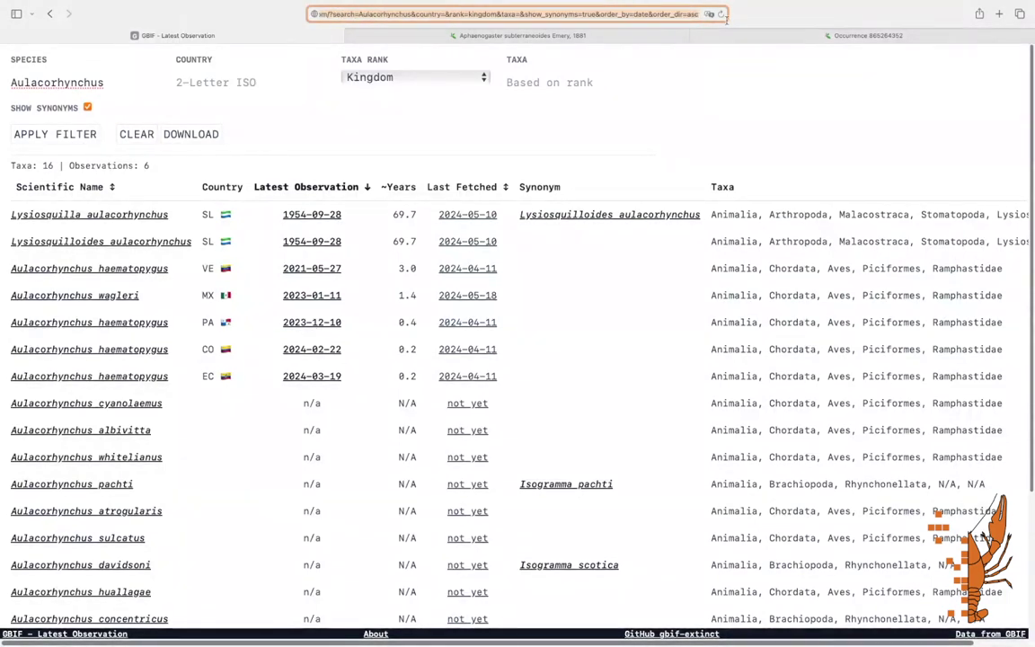
{"action": "left_click", "coordinate": [357, 148]}
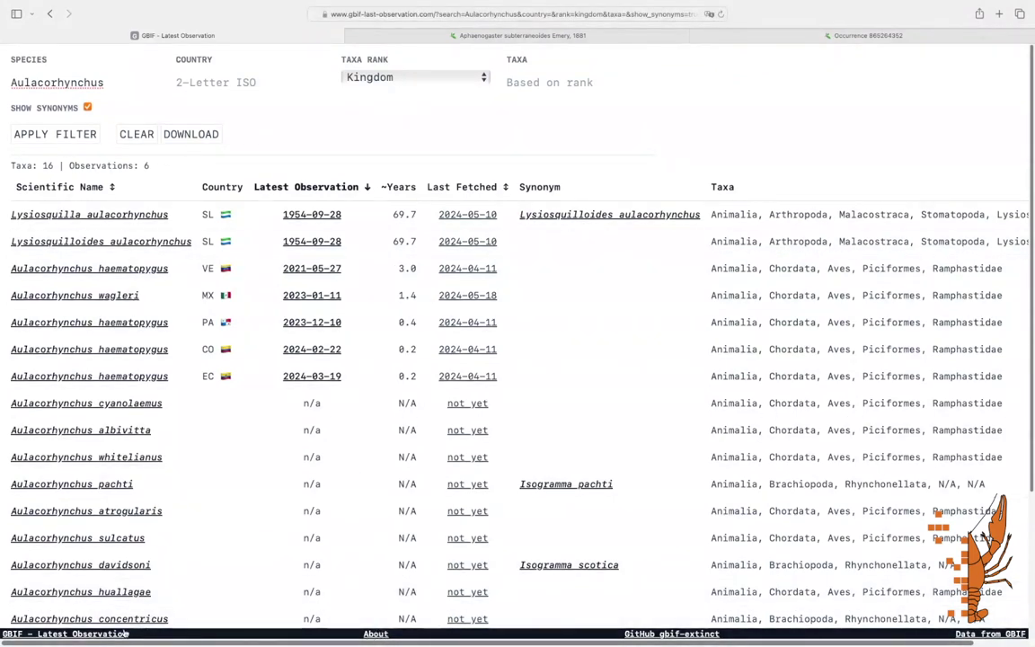
Open the About page and scroll to Current Server Setup showing the 300-second cron interval.
{"action": "left_click", "coordinate": [374, 634]}
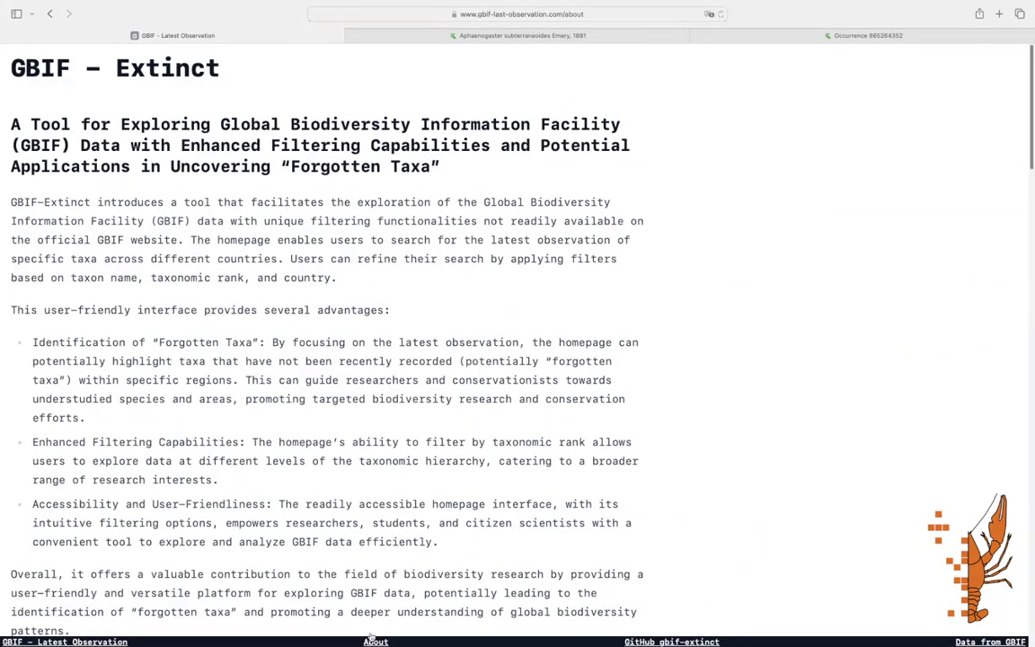
{"action": "scroll", "coordinate": [176, 393], "scroll_direction": "down", "scroll_amount": 10}
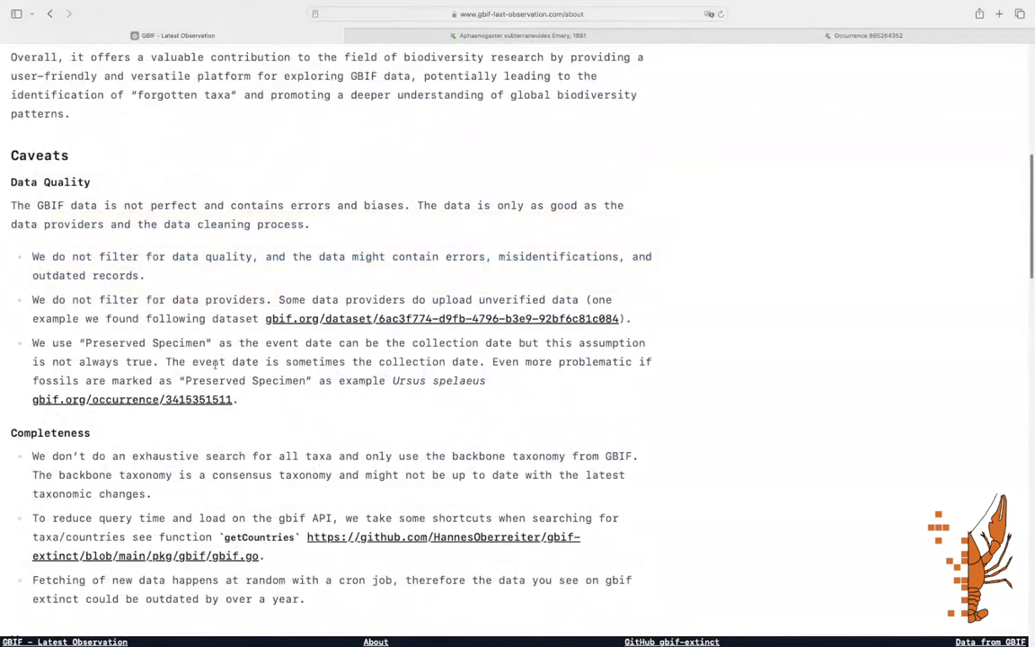
{"action": "scroll", "coordinate": [216, 363], "scroll_direction": "down", "scroll_amount": 20}
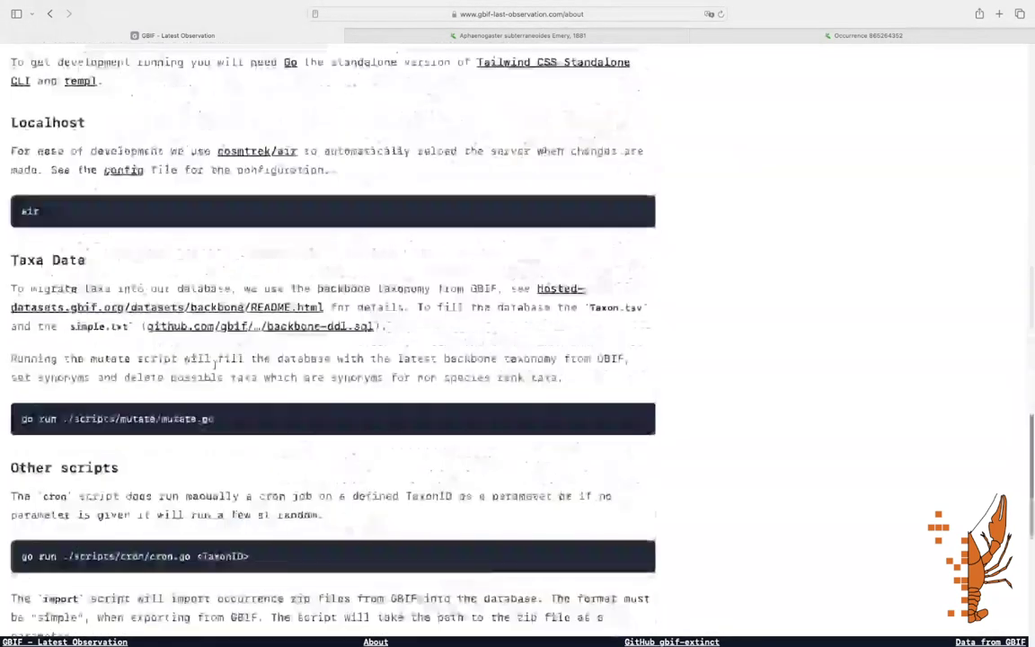
{"action": "scroll", "coordinate": [216, 363], "scroll_direction": "down", "scroll_amount": 10}
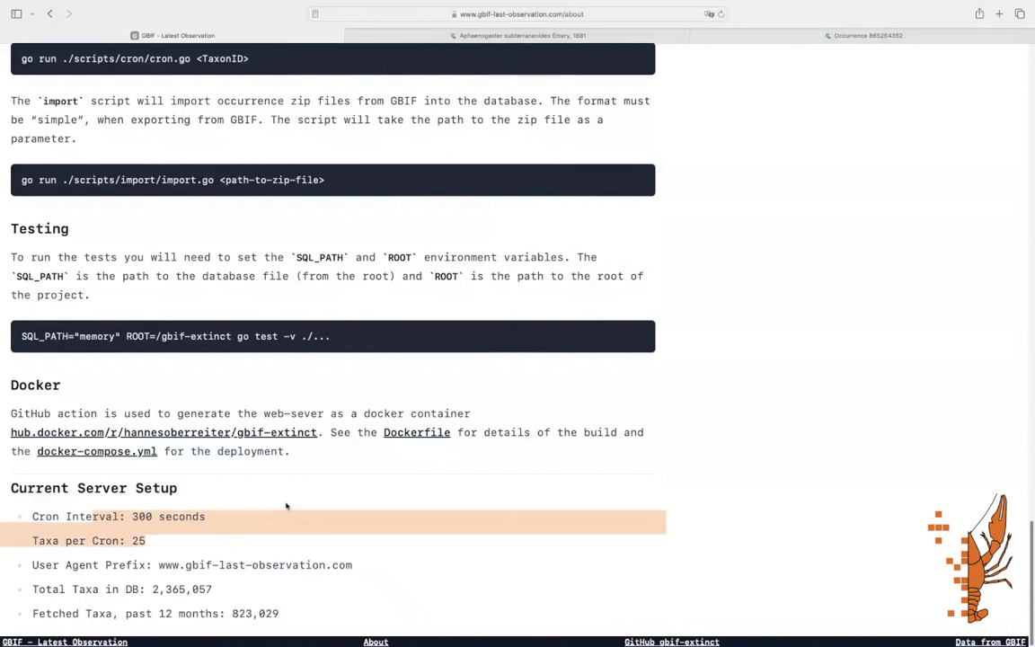
Open the gbif-extinct GitHub repository from the footer link in a new tab.
{"action": "left_click", "coordinate": [666, 642]}
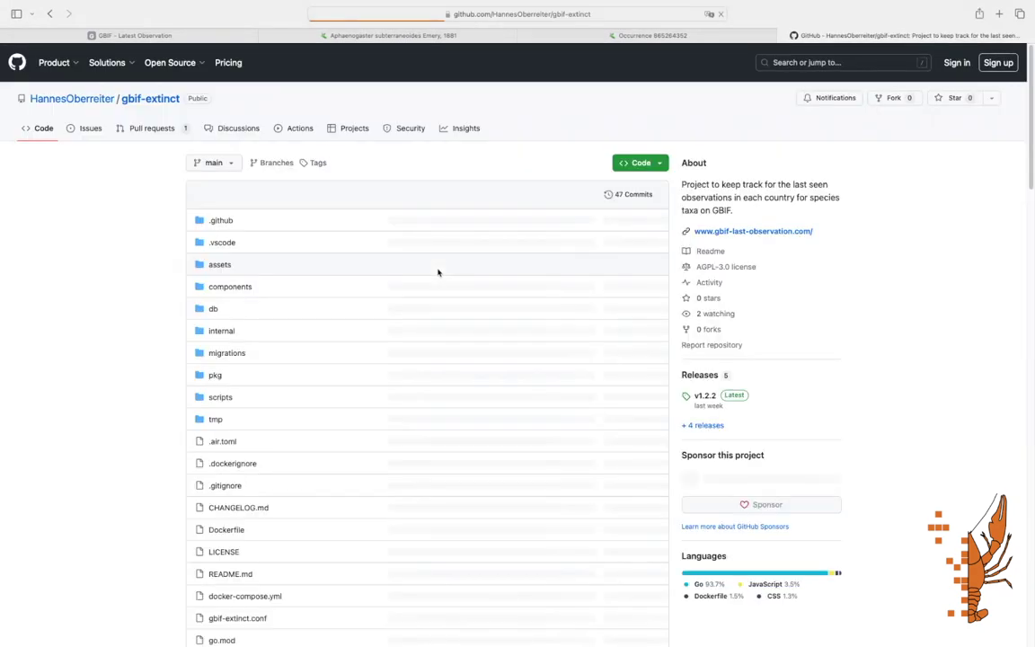